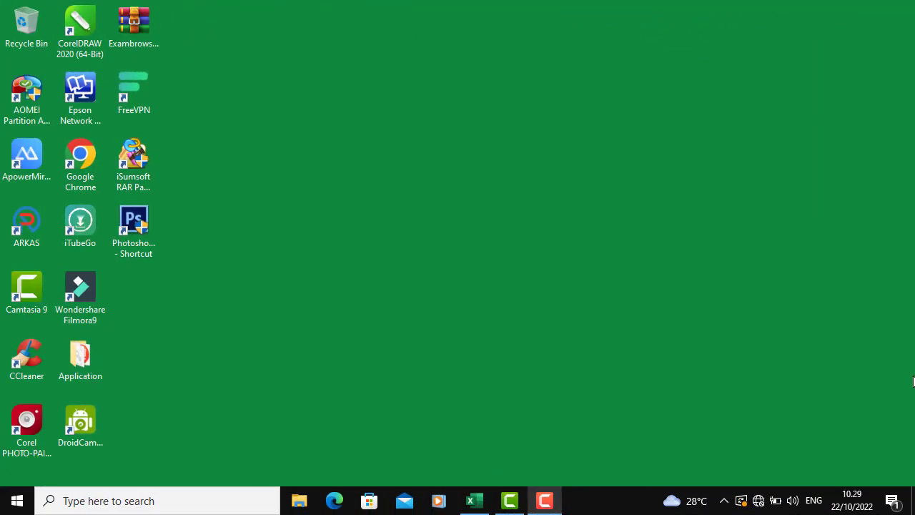
Step: Restore the Book1 workbook and scroll back to the top-left of the shopping table
left_click(475, 499)
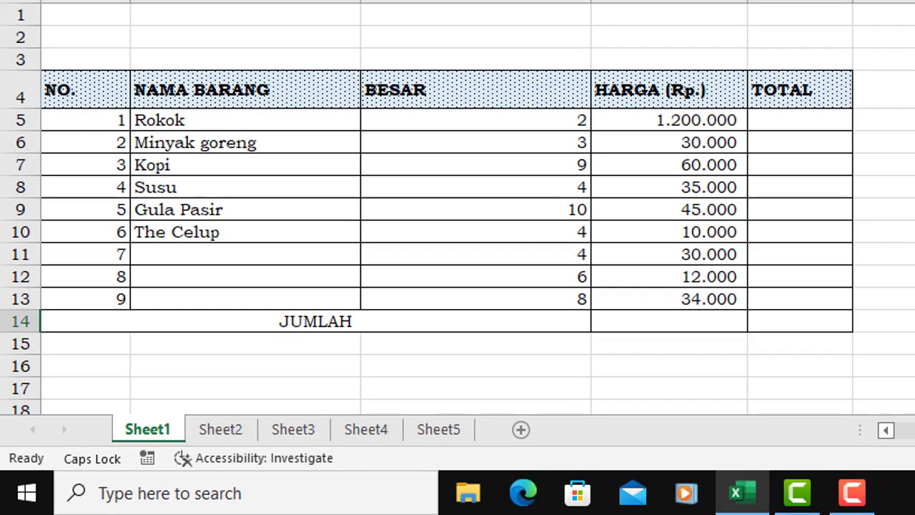
left_click(86, 187)
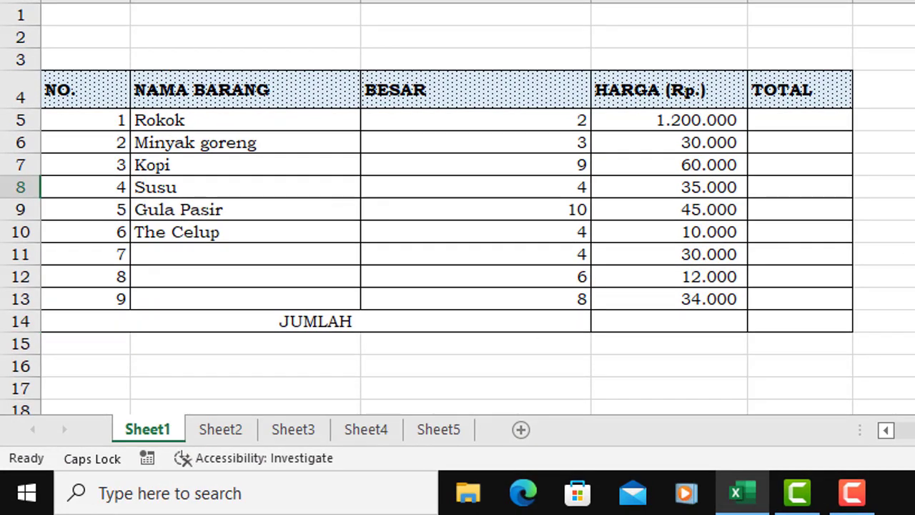
scroll(458, 208, "up", 3)
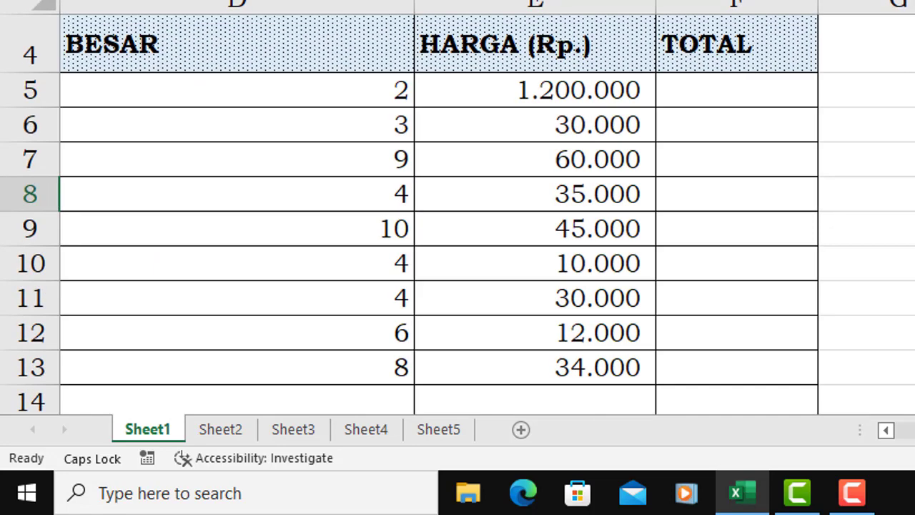
scroll(458, 208, "left", 3)
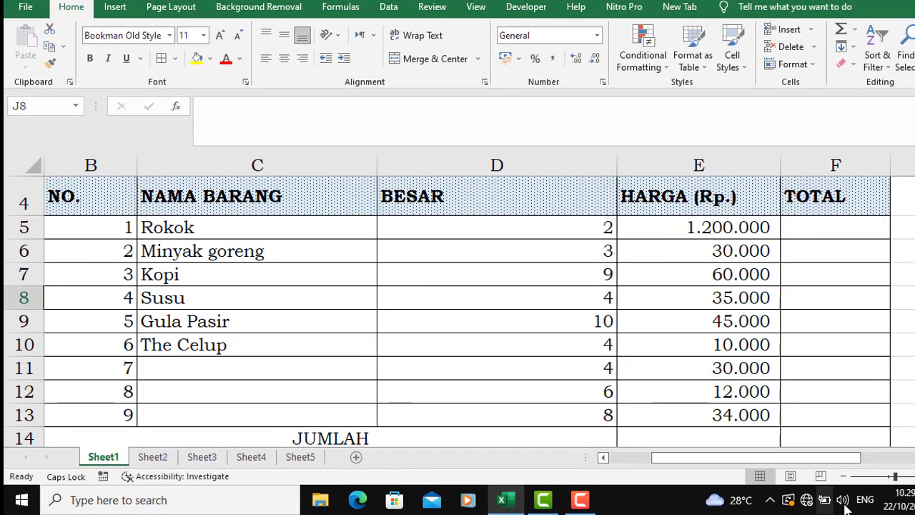
Step: Zoom out so columns A to G fit on screen, then select cell C11
left_click_drag(894, 478, 891, 477)
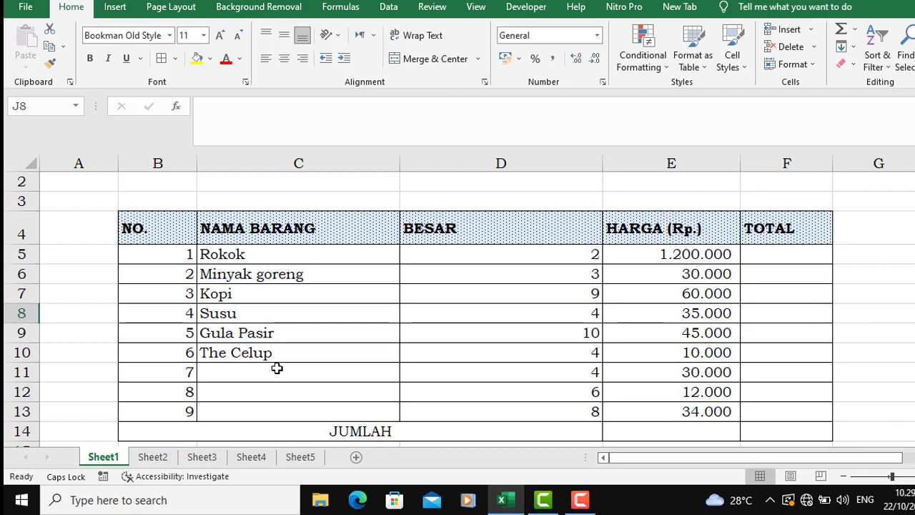
left_click(239, 377)
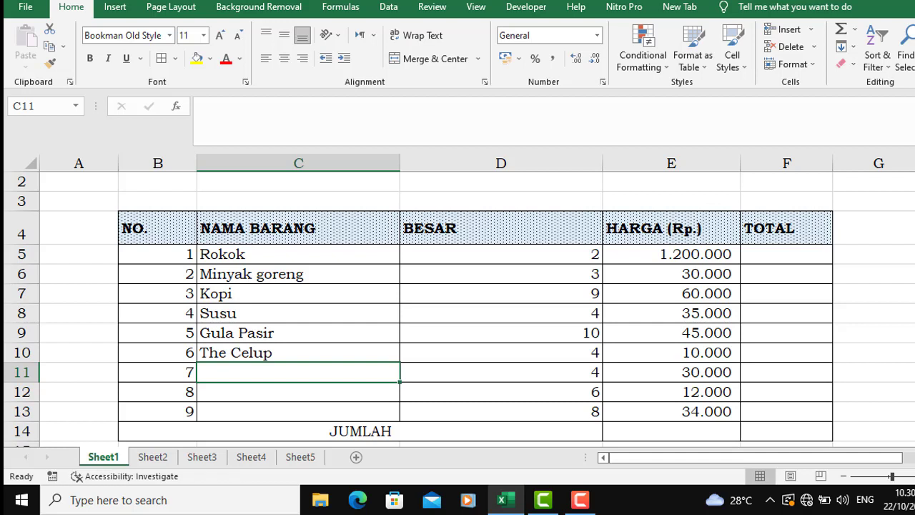
Step: Enter Supermi, Obat nyamuk and Sarden as the names of items 7, 8 and 9
type("Superm")
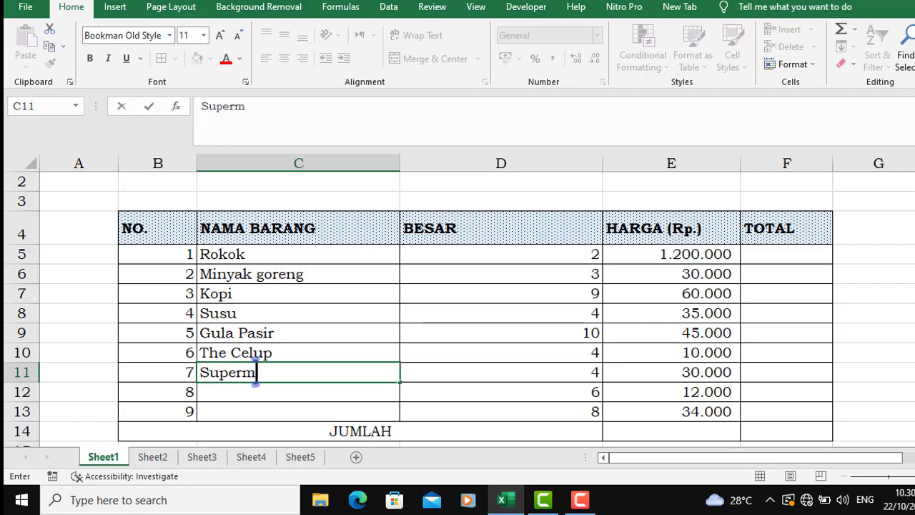
type("i")
key("Return")
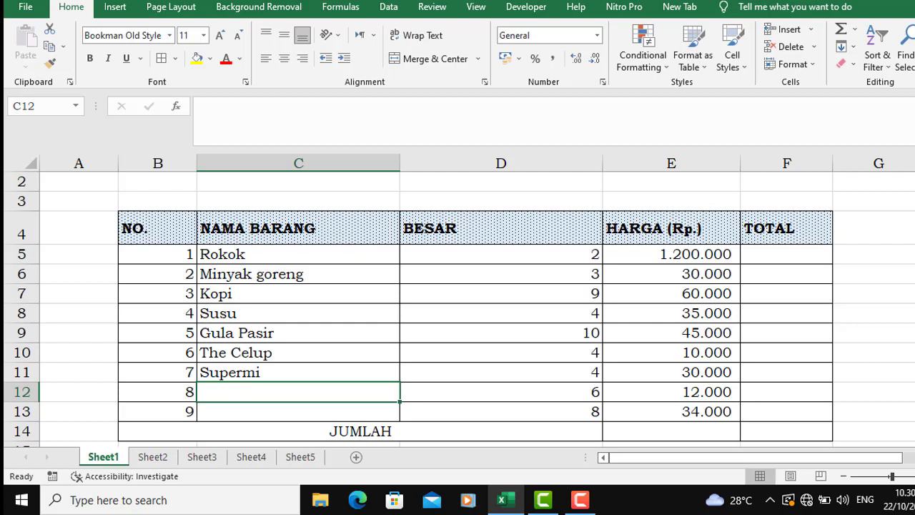
type("Obat n")
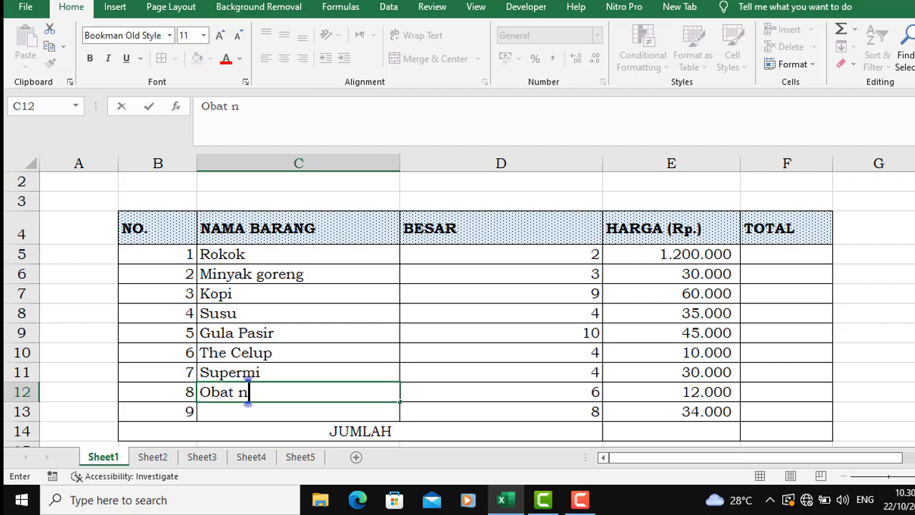
type("ya")
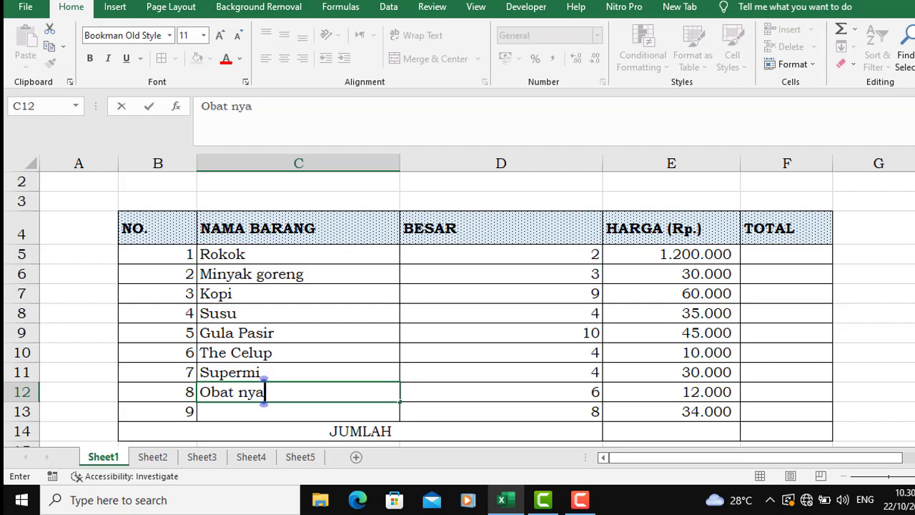
type("muk")
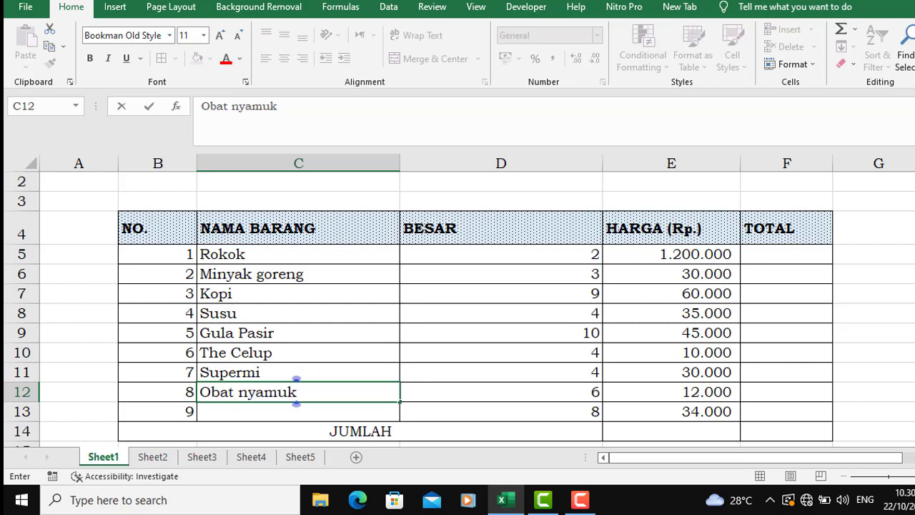
key("Return")
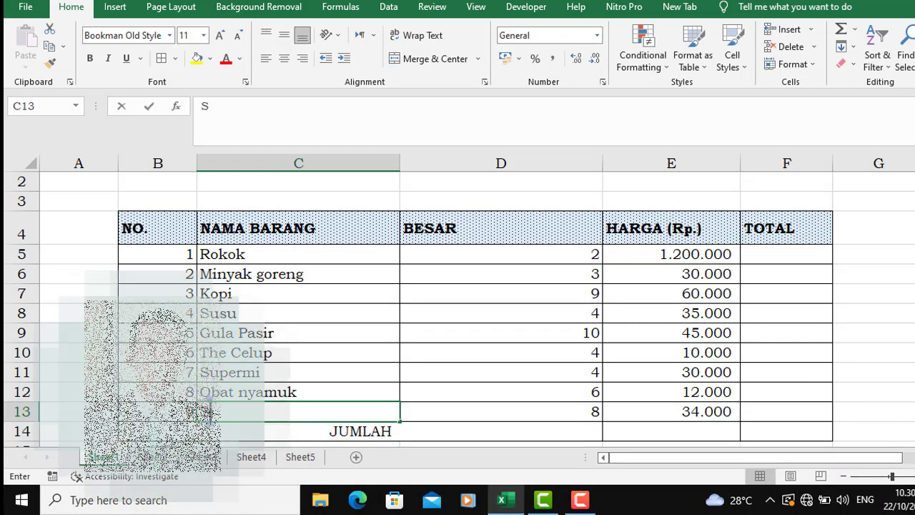
type("Sare")
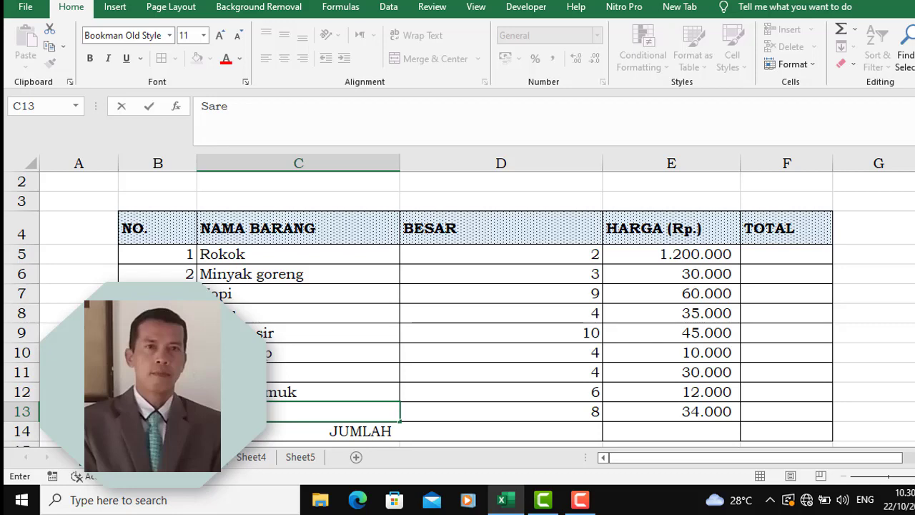
key("BackSpace")
type("de")
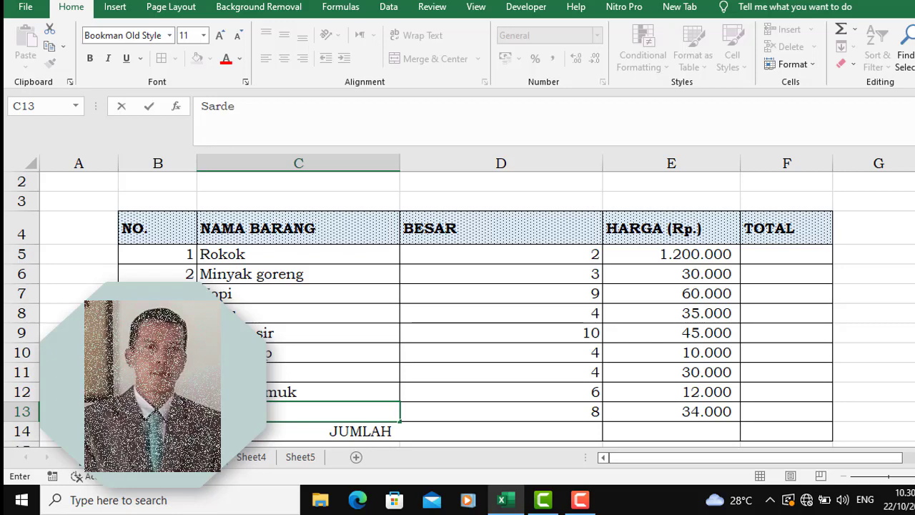
type("n")
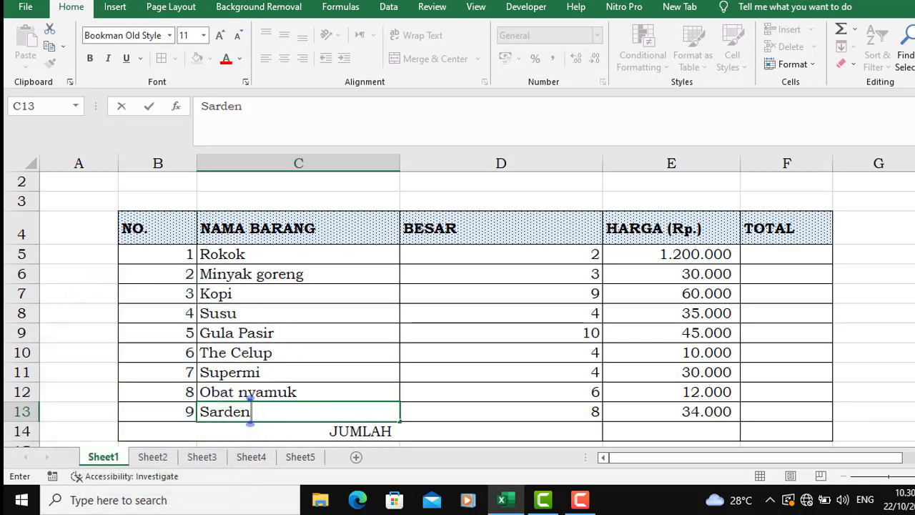
left_click(501, 411)
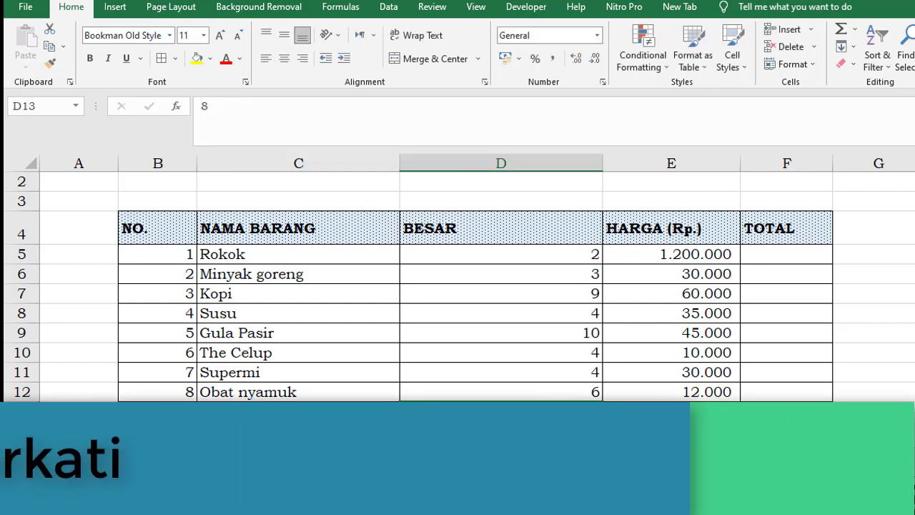
left_click(672, 411)
left_click(786, 411)
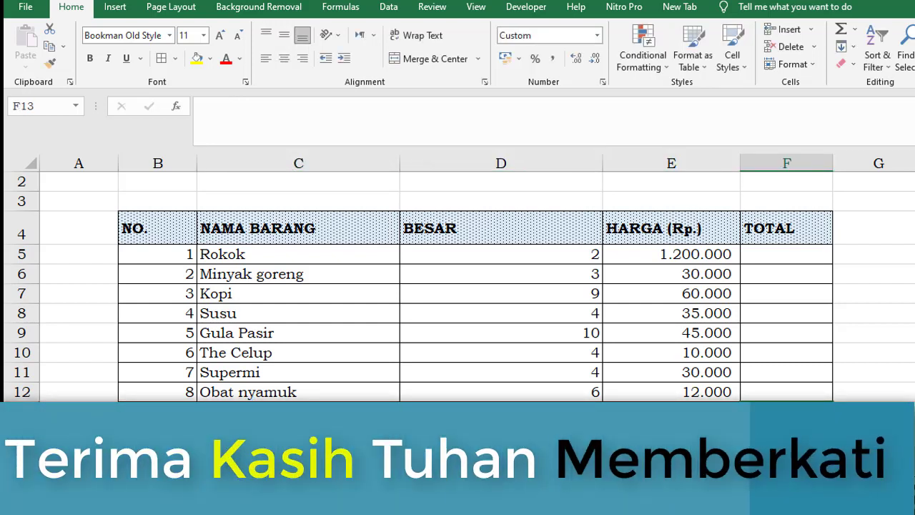
scroll(458, 321, "down", 1)
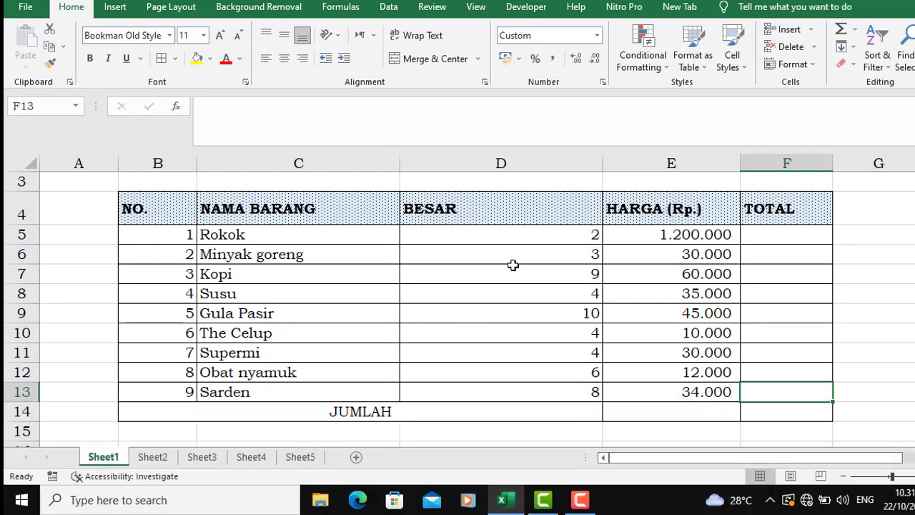
Step: Enter =E5*D5 in F5 to multiply Rokok's price by its quantity
left_click(788, 230)
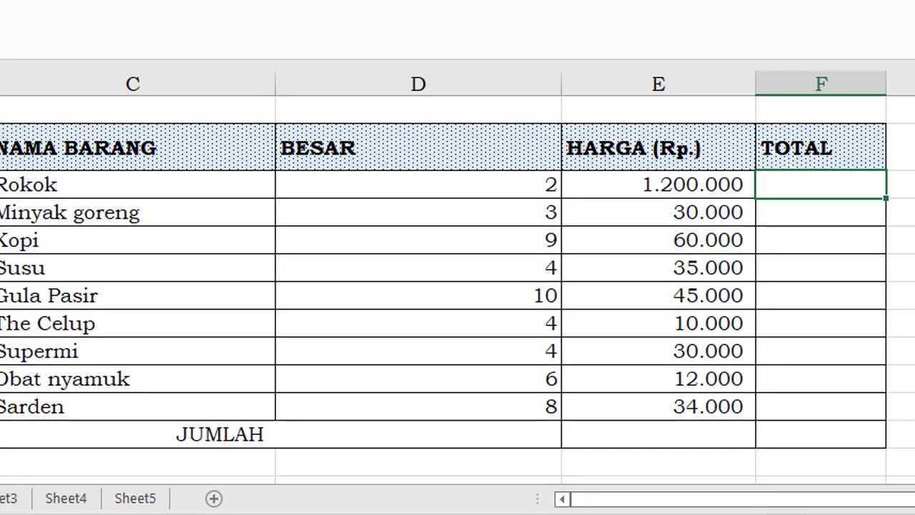
type("=")
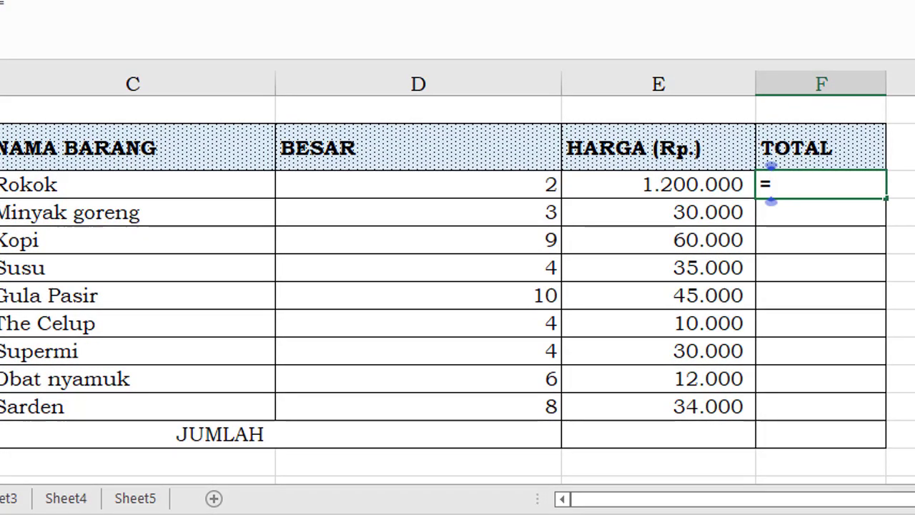
key("Left")
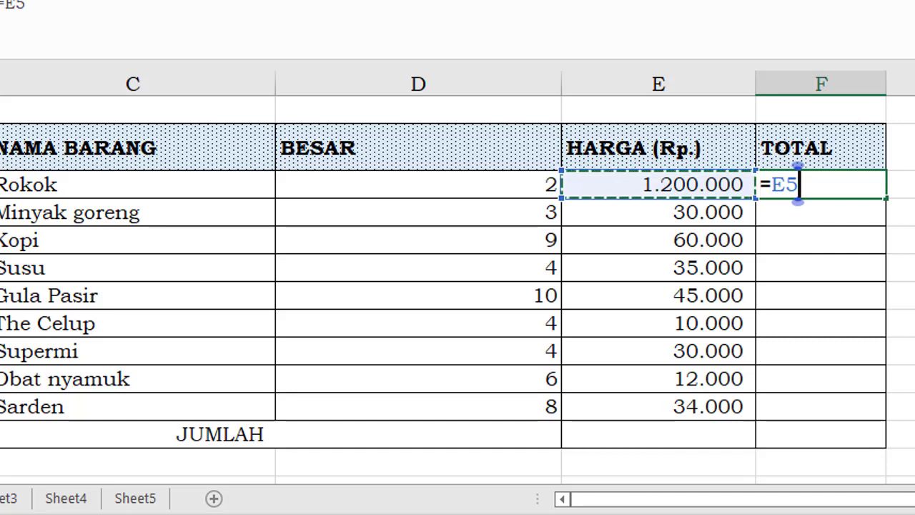
type("*")
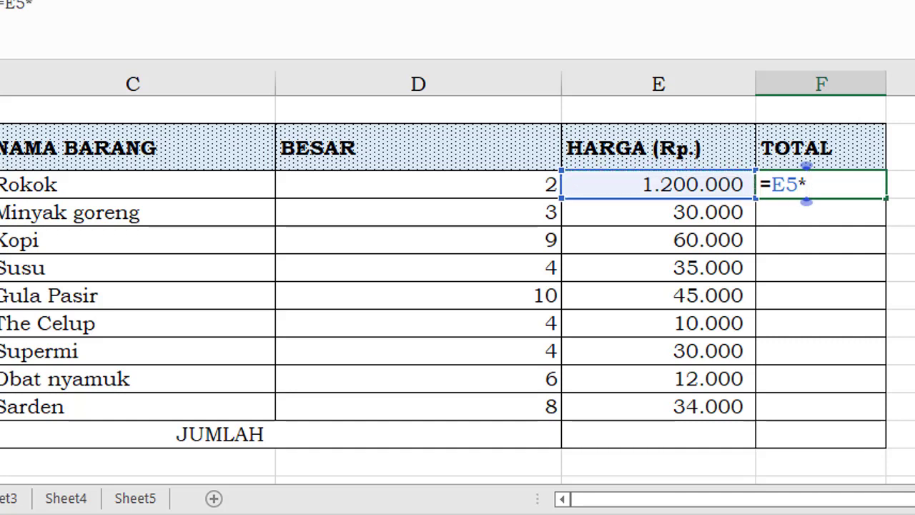
key("Left")
key("Left")
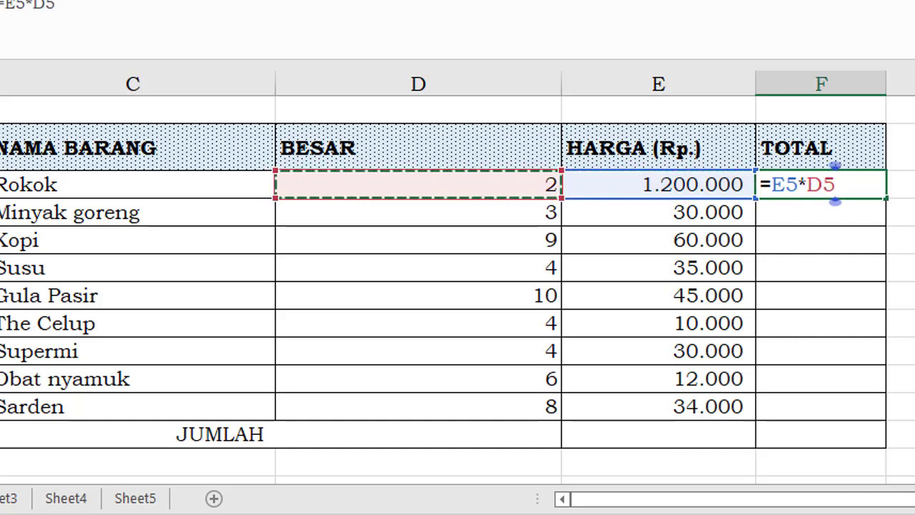
key("Return")
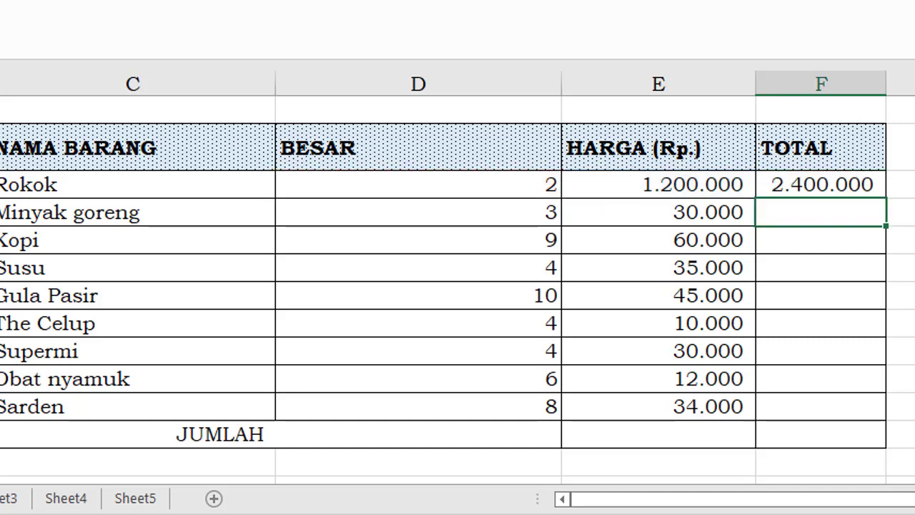
Step: Copy the multiplication down the TOTAL column, then clear F4:F14
left_click(855, 185)
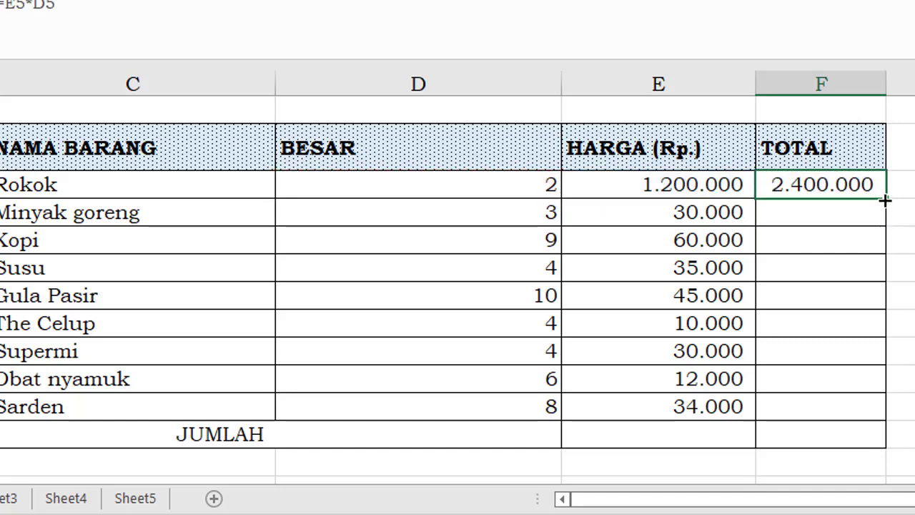
double_click(885, 200)
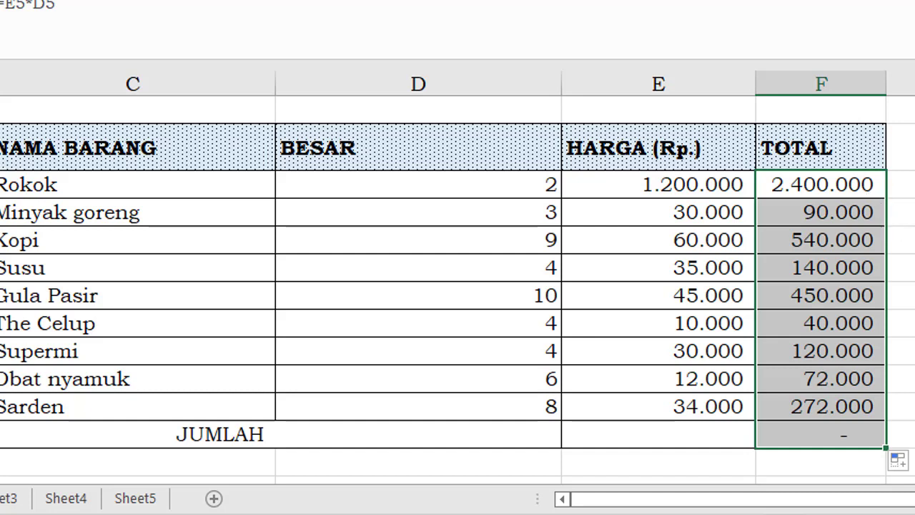
left_click(900, 267)
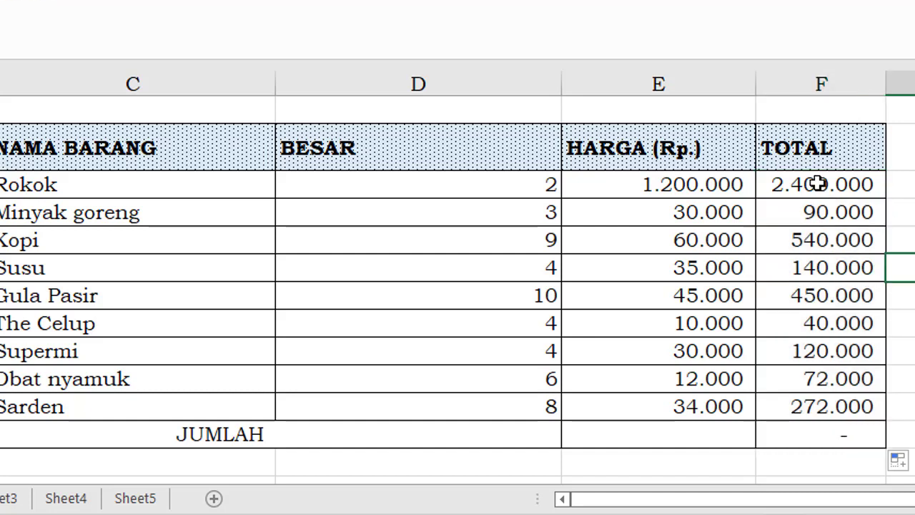
left_click_drag(819, 184, 819, 423)
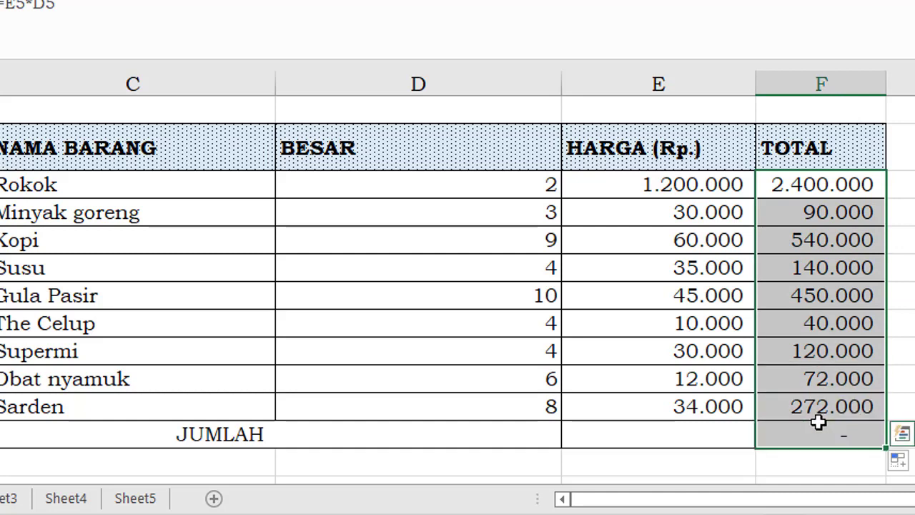
key("Delete")
Step: Enter =PRODUCT(D5:E5) in the Rokok TOTAL cell, giving 2.400.000
key("Up")
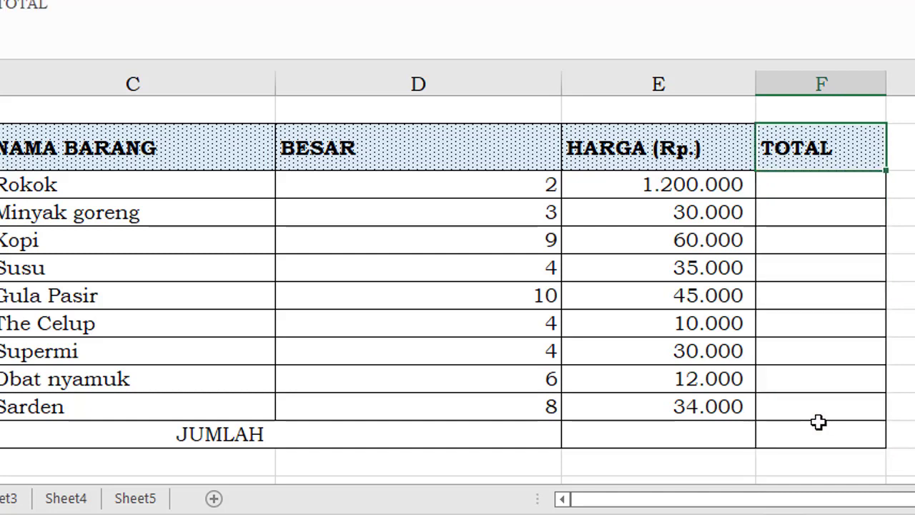
key("Down")
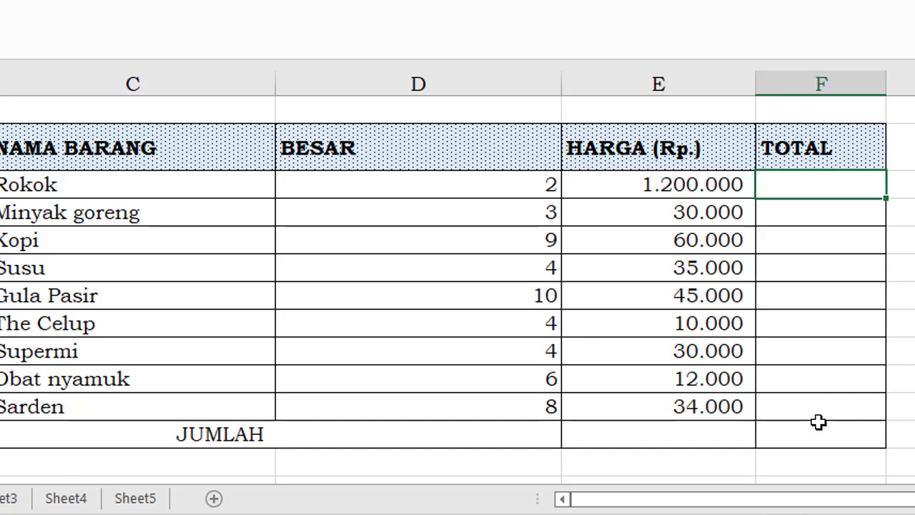
type("=")
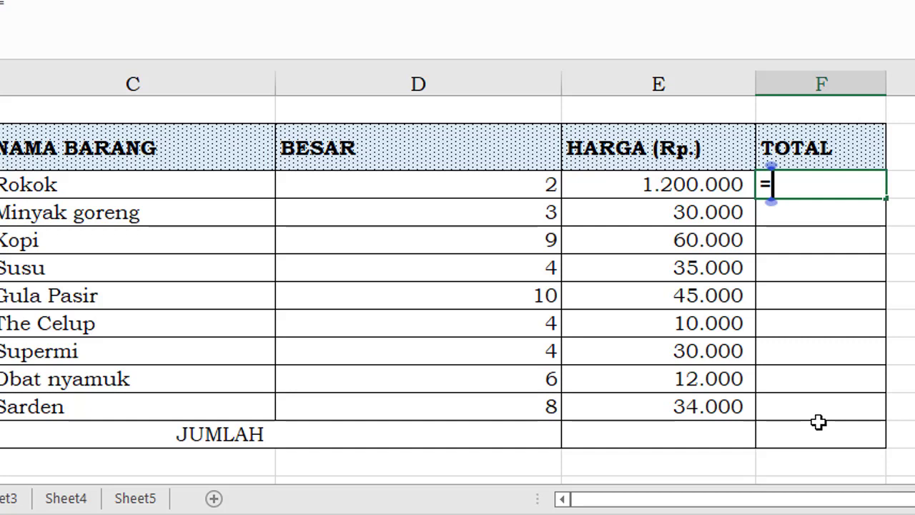
type("produ")
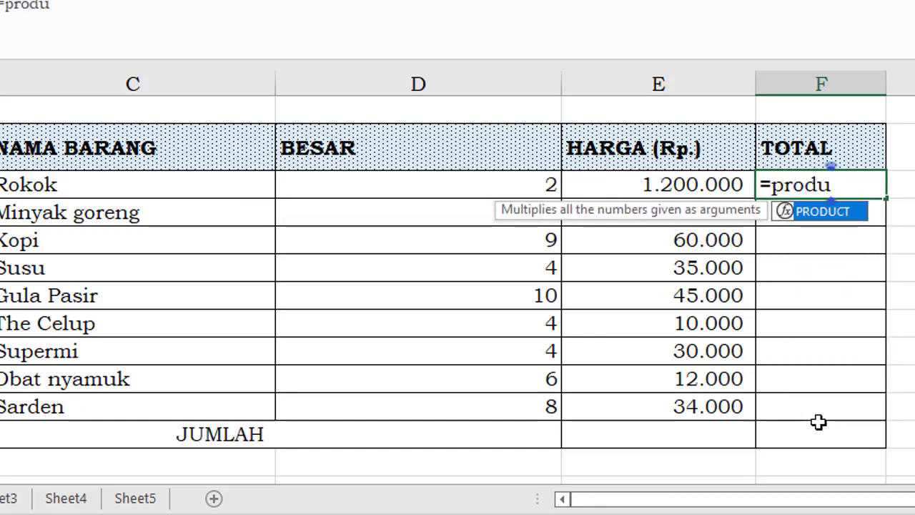
type("ct")
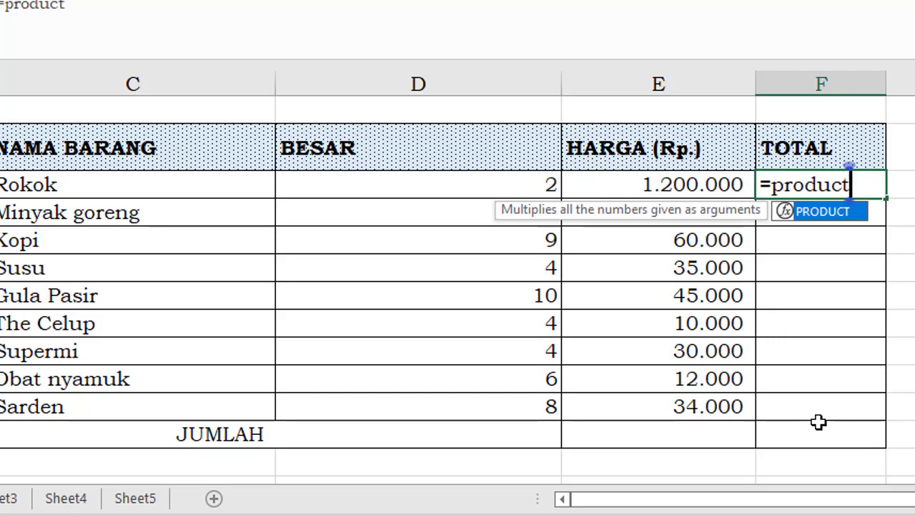
type("(")
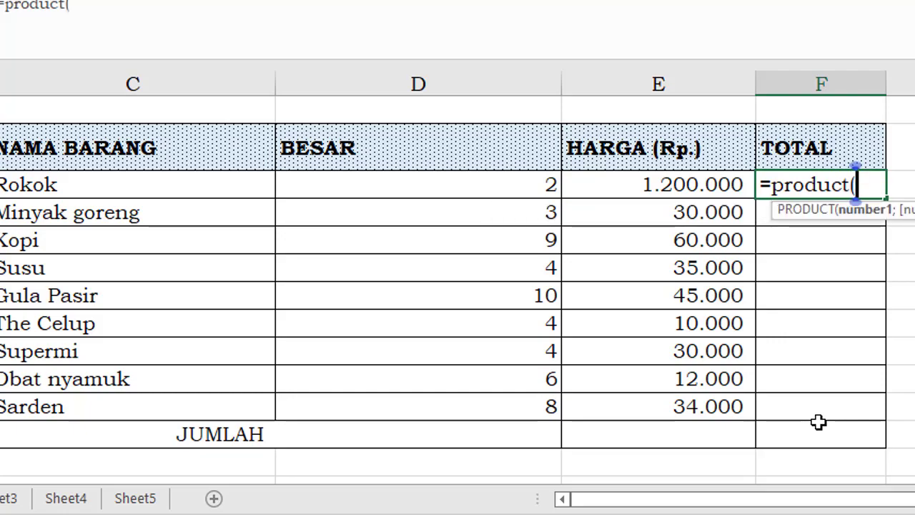
key("Left")
key("shift+Left")
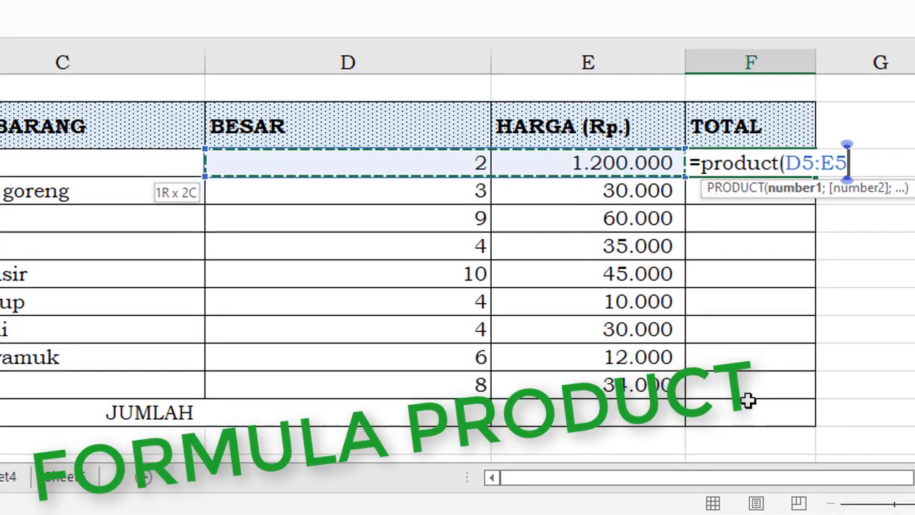
type(")")
key("Return")
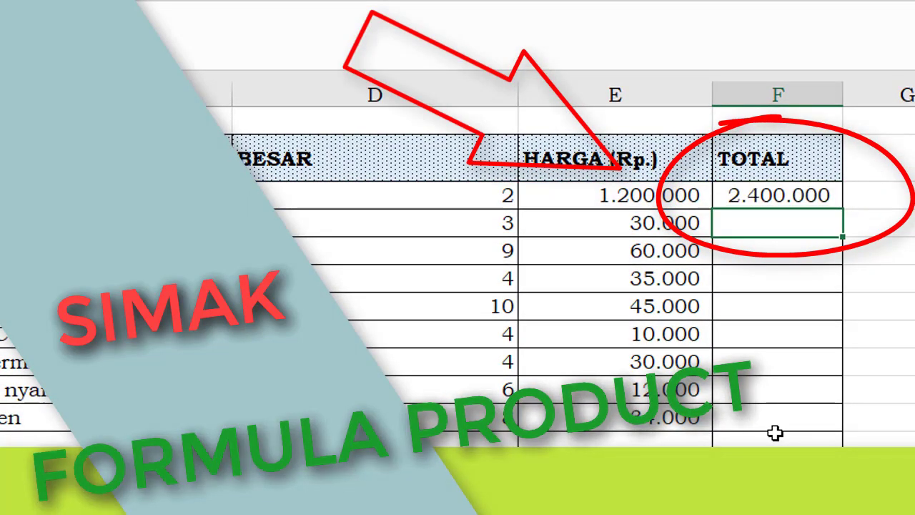
Step: Copy the PRODUCT formula down through all nine items, ending at 272.000
left_click(826, 196)
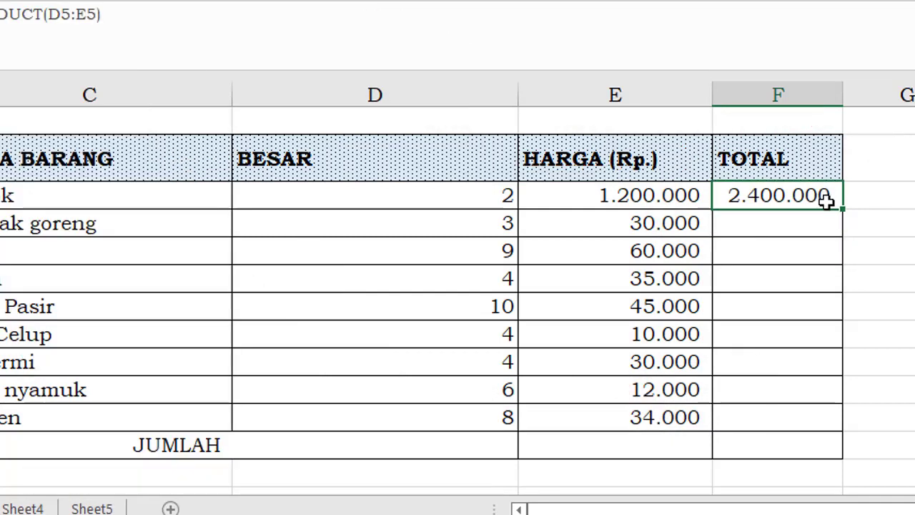
double_click(842, 210)
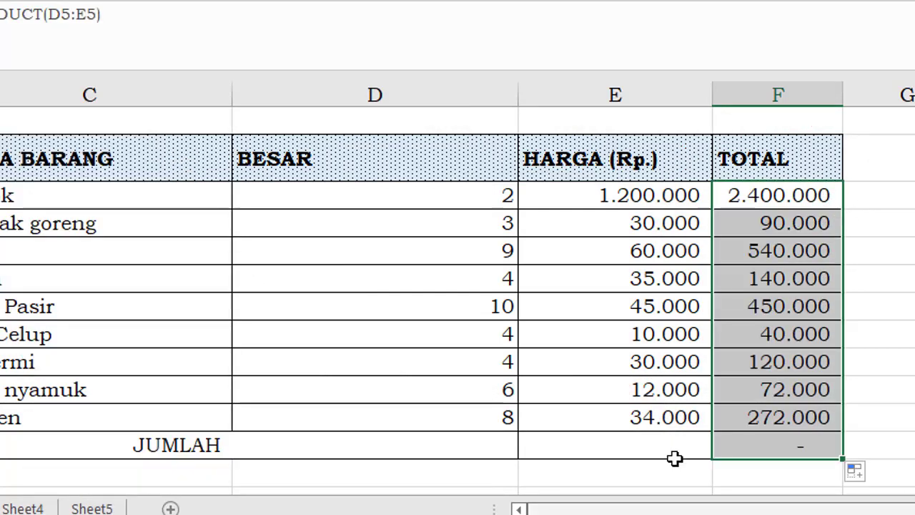
left_click(789, 448)
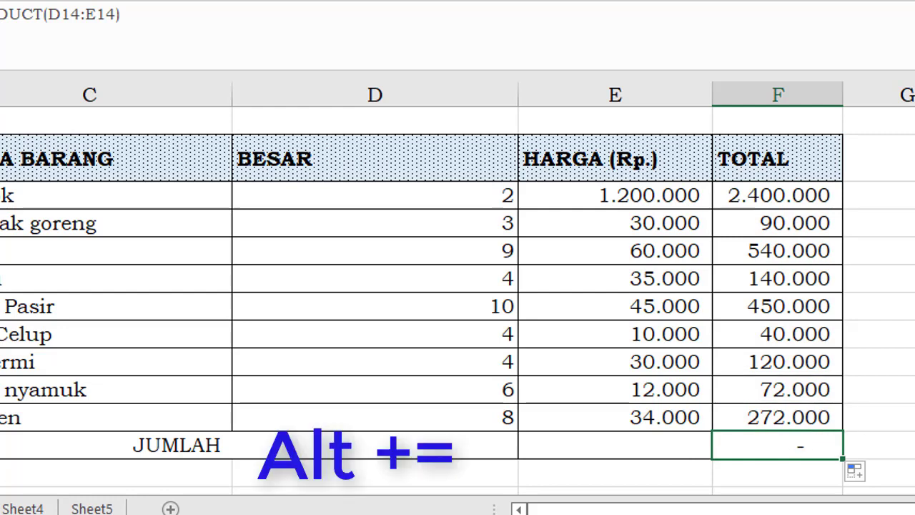
Step: AutoSum F14 as =SUM(F5:F13) for a grand total of 4.124.000
key("alt+equal")
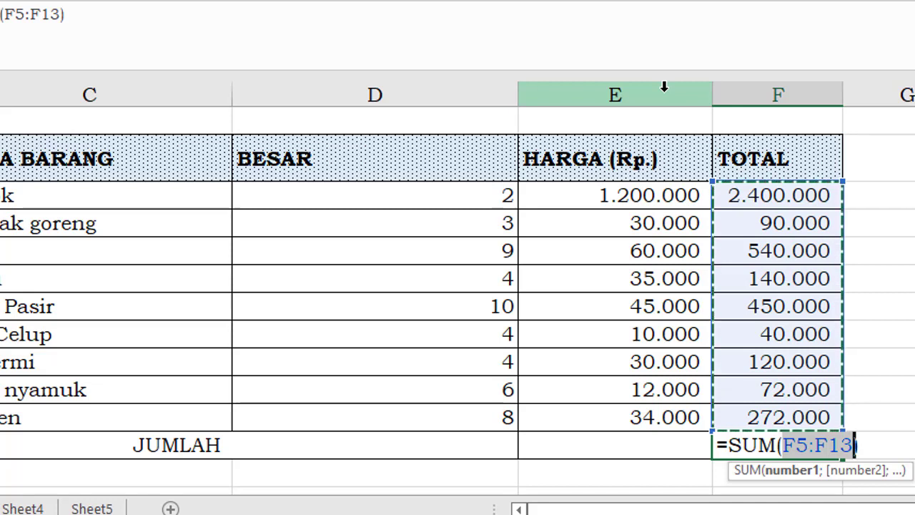
key("Return")
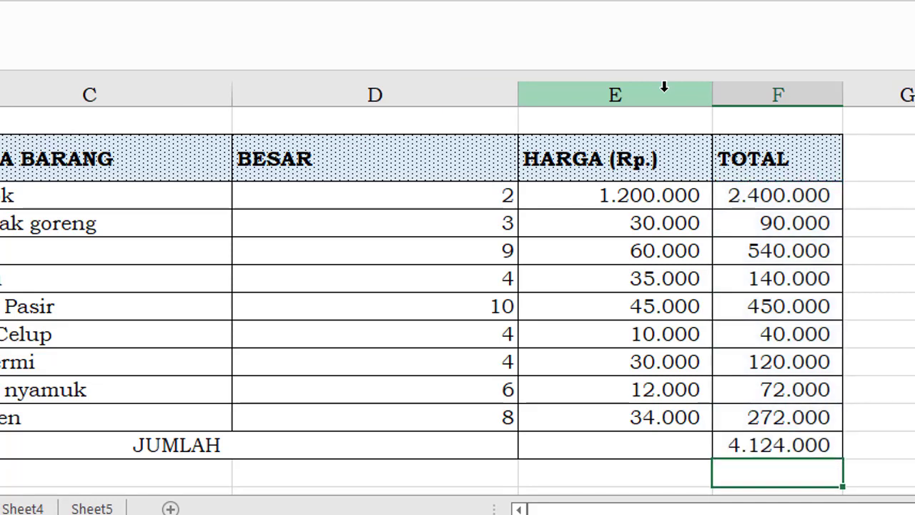
key("Up")
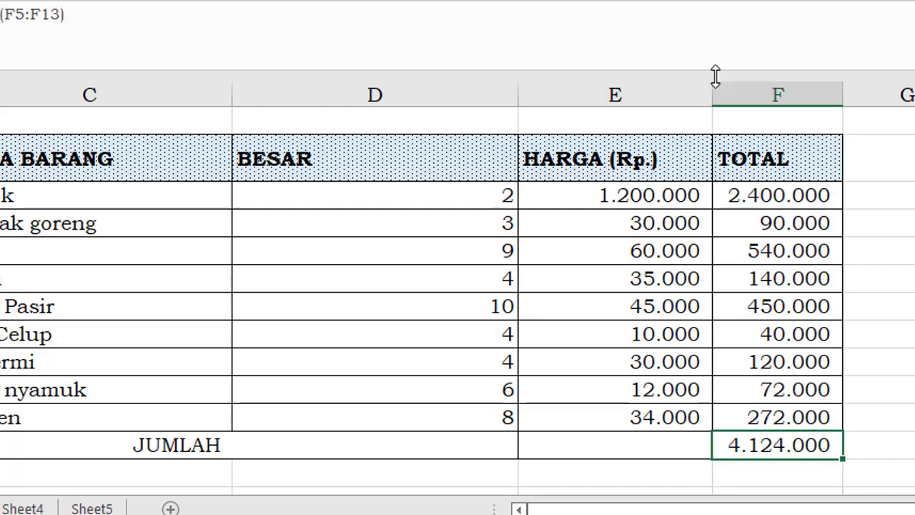
Step: Retype the F14 total by hand as =SUM(F5:F13), still giving 4.124.000
type("=")
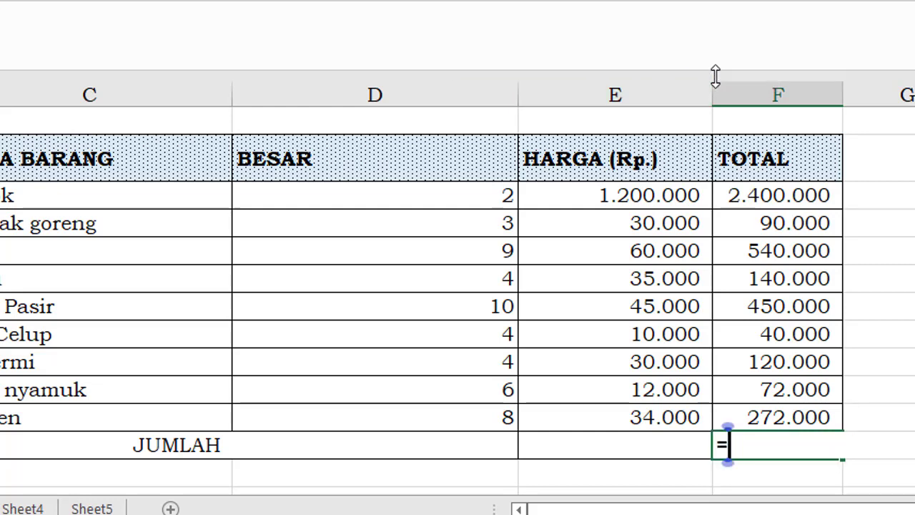
type("sum(")
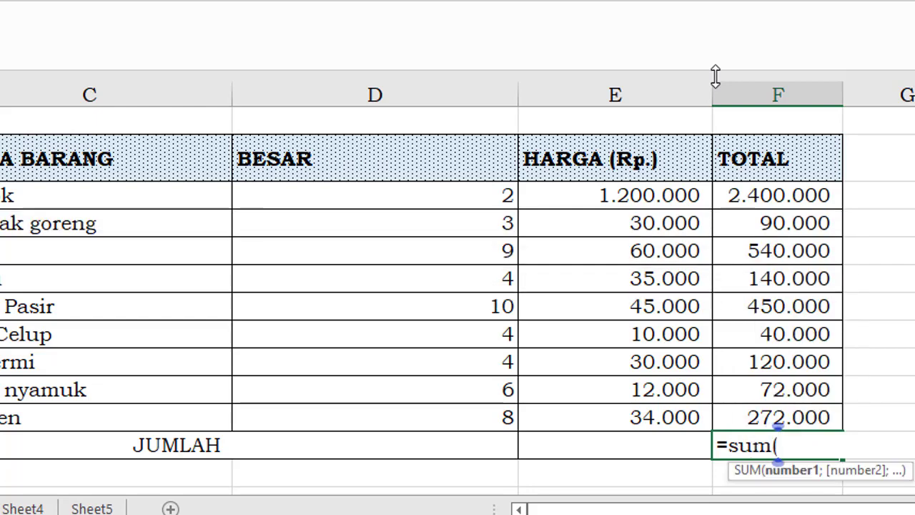
key("Up")
key("shift+Up")
key("shift+Up")
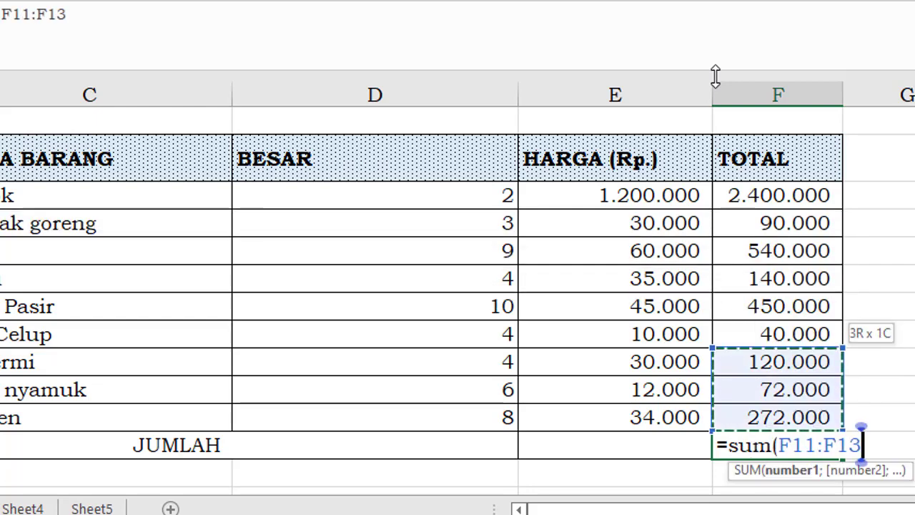
key("shift+Up")
key("shift+Up")
key("shift+Up")
key("shift+Up")
key("shift+Up")
key("shift+Up")
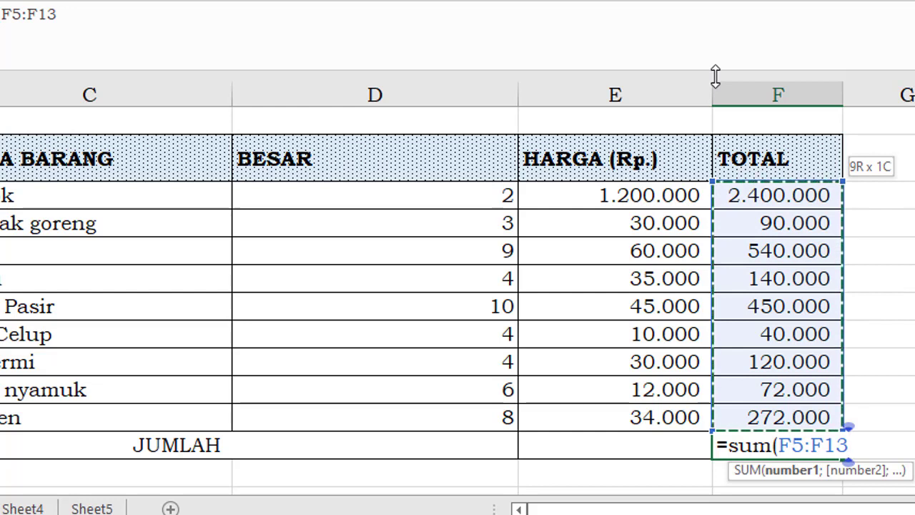
type(")")
key("Return")
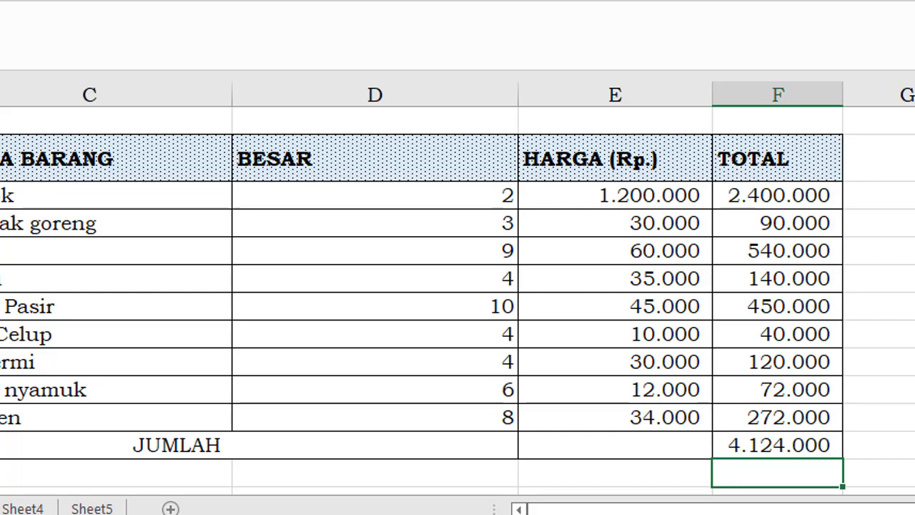
key("F10")
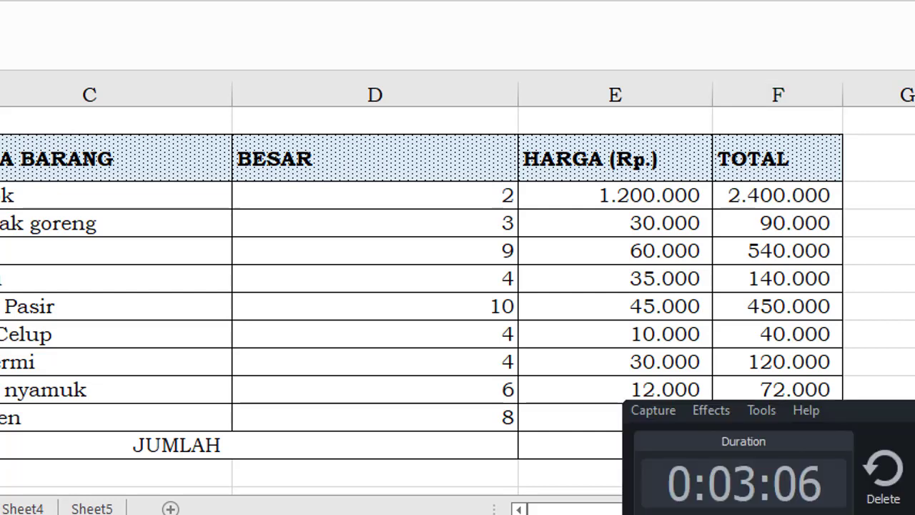